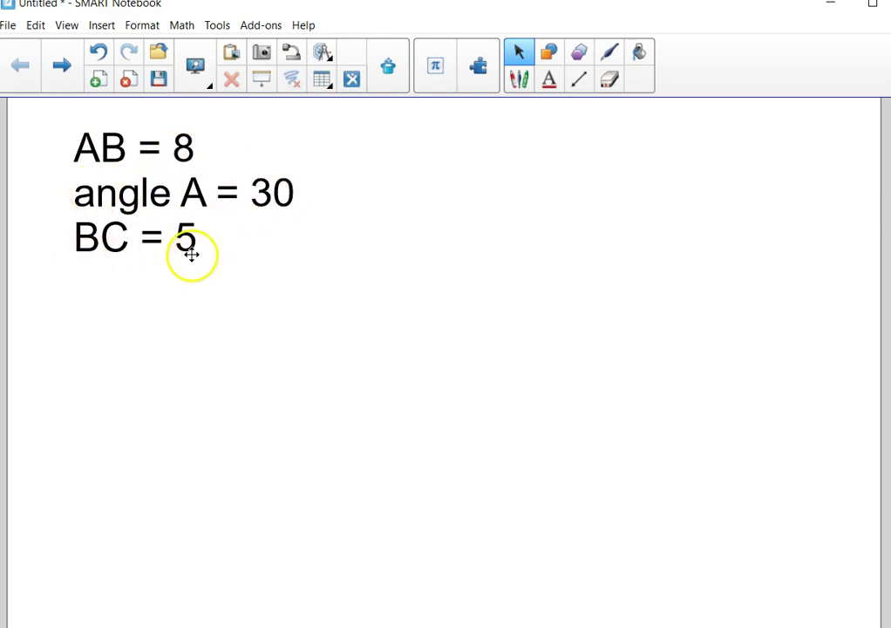
- Sketch a horizontal base line and a slanted line rising up-right from its left end
click(578, 80)
drag(149, 458, 429, 463)
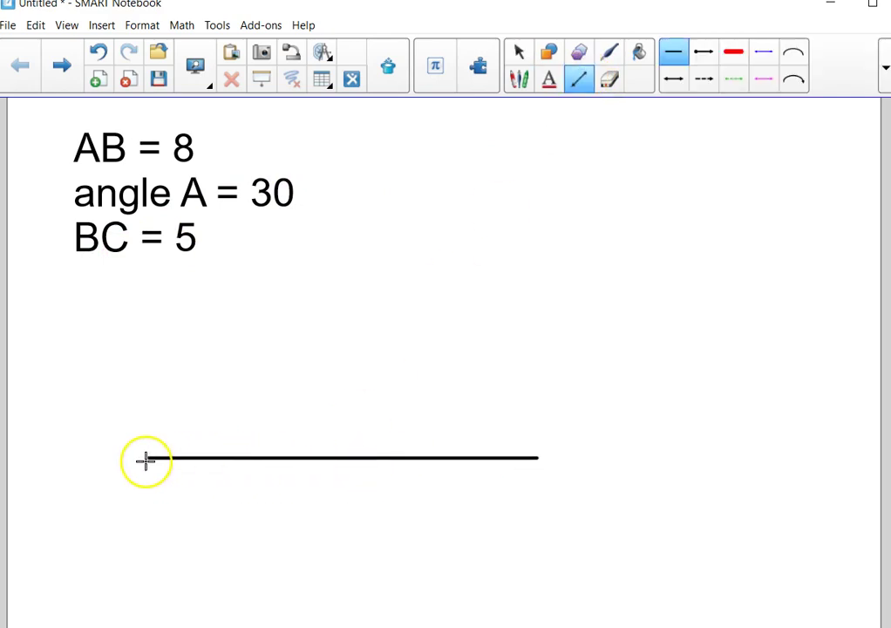
drag(197, 423, 300, 368)
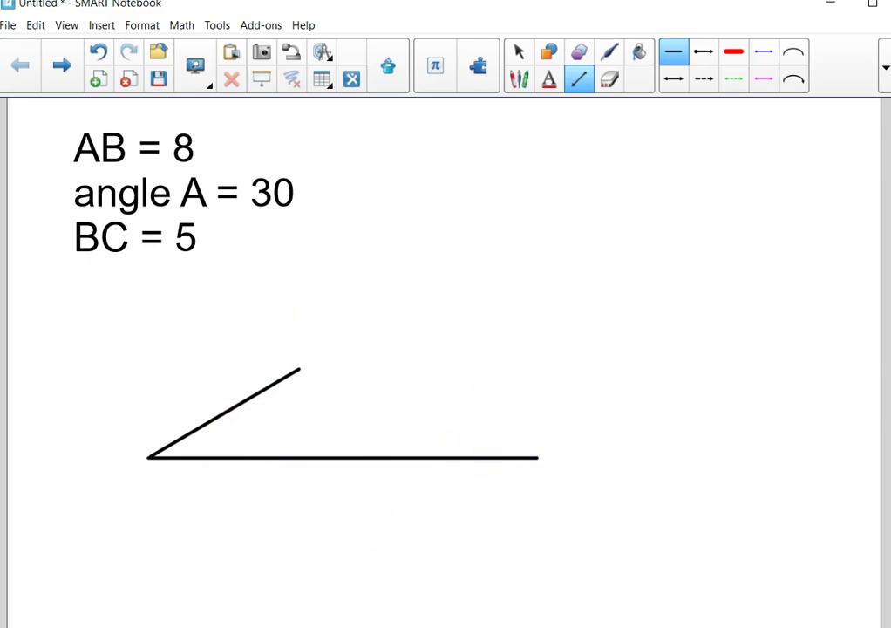
- Create segment AB of length 8 from a new point A near the bottom of the grid
key(alt+Tab)
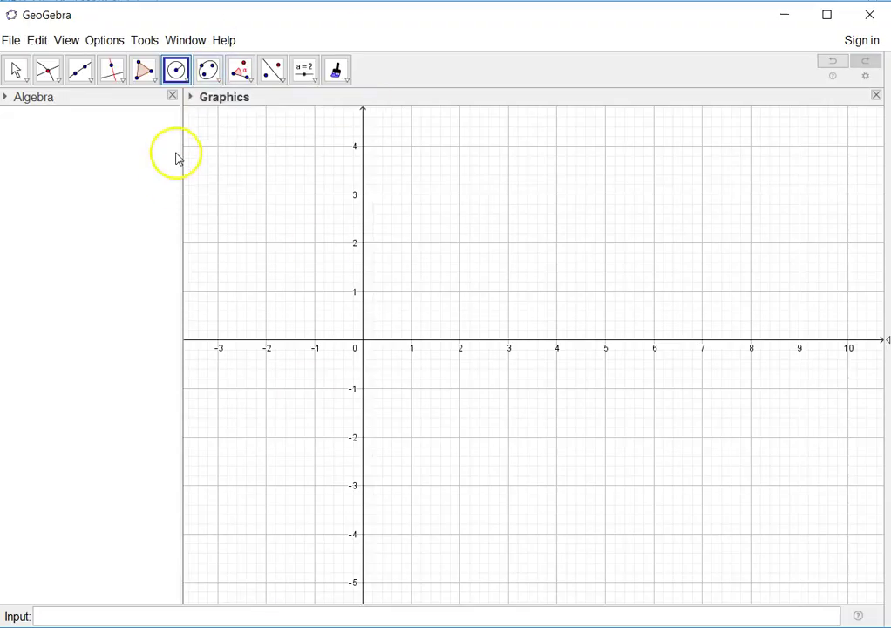
click(94, 77)
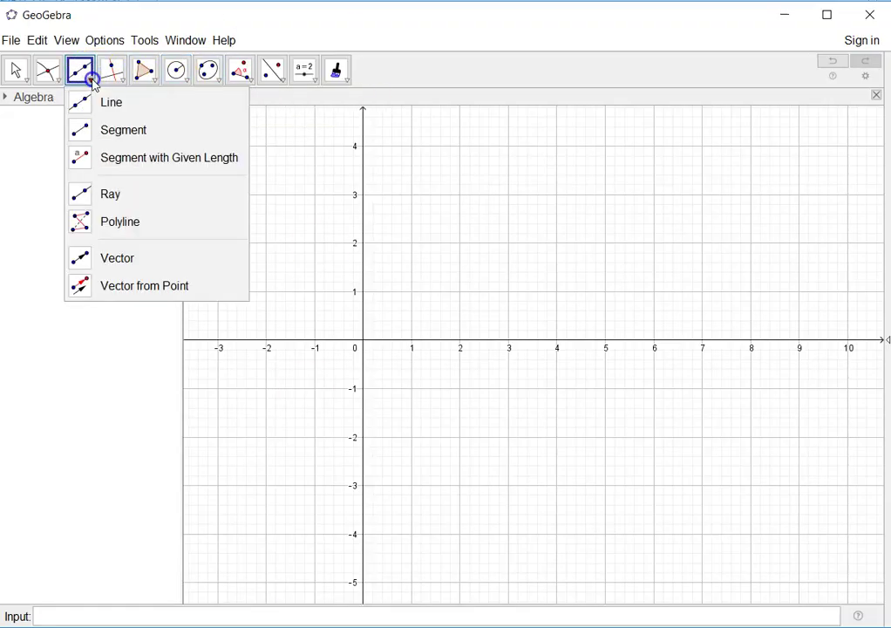
click(116, 154)
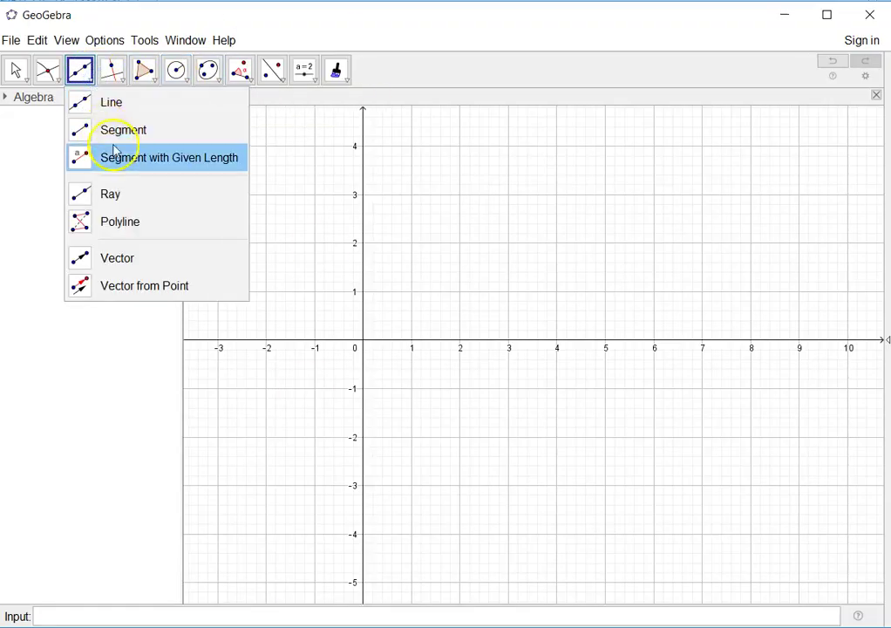
click(272, 485)
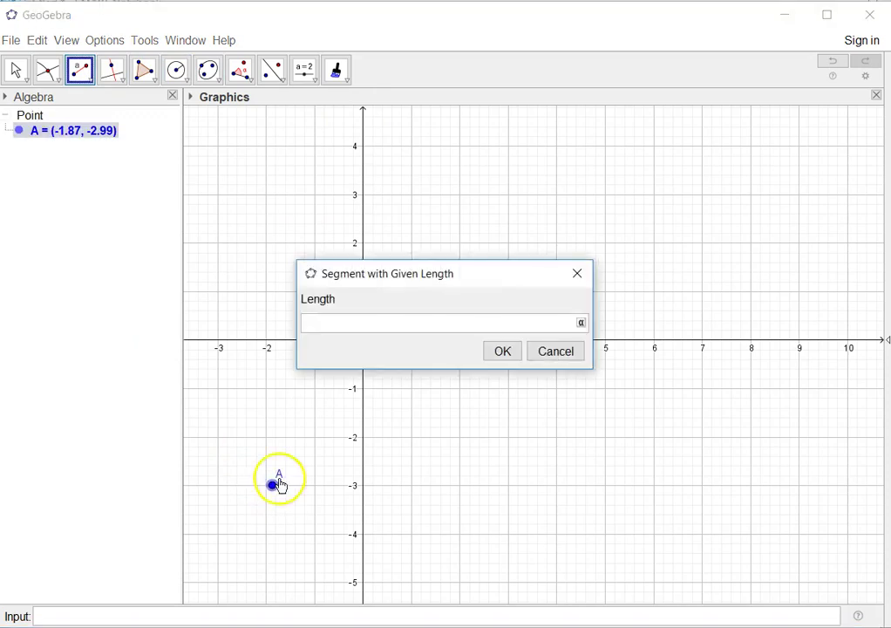
text(8)
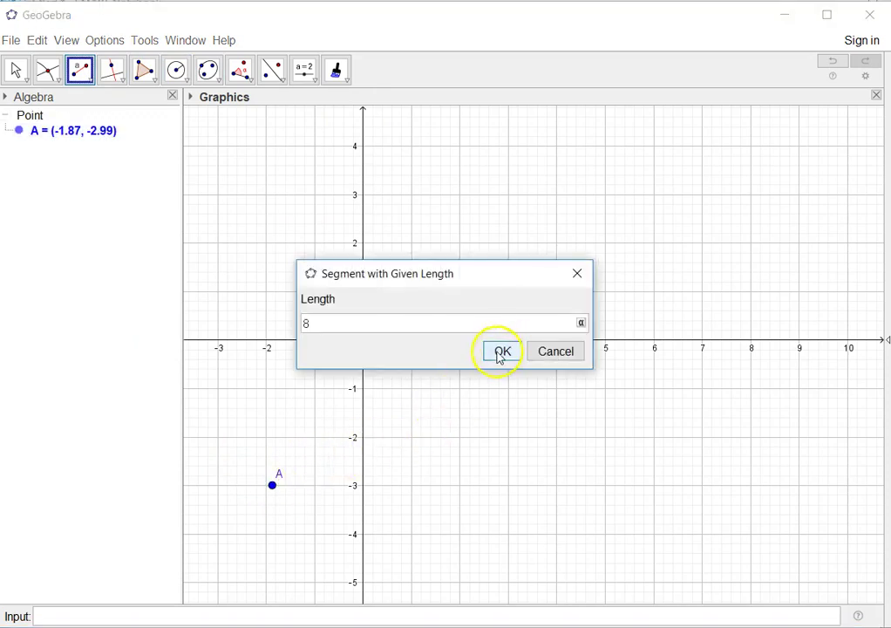
click(501, 351)
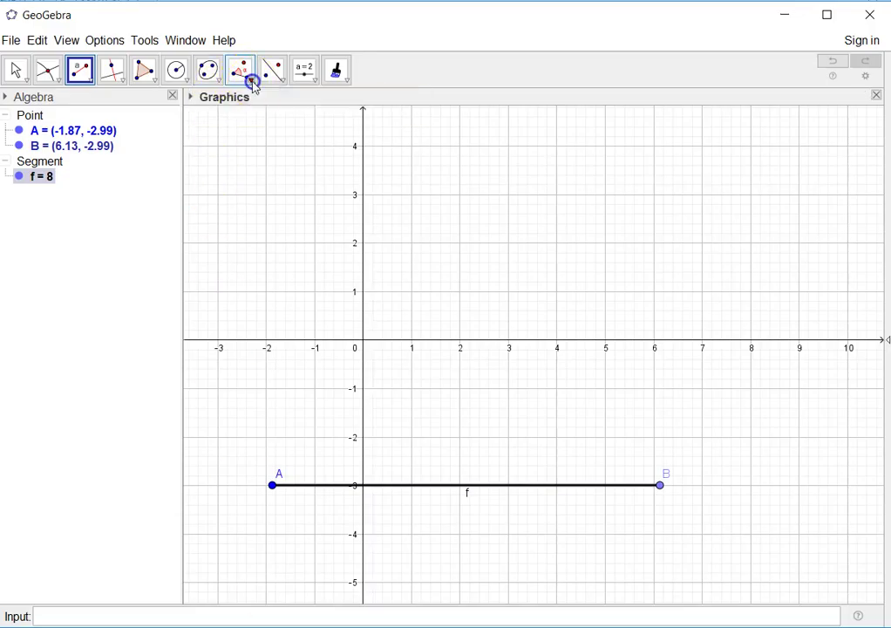
- Make a 30° counterclockwise angle at vertex A from point B, producing point B'
click(253, 82)
click(266, 132)
click(660, 485)
click(273, 485)
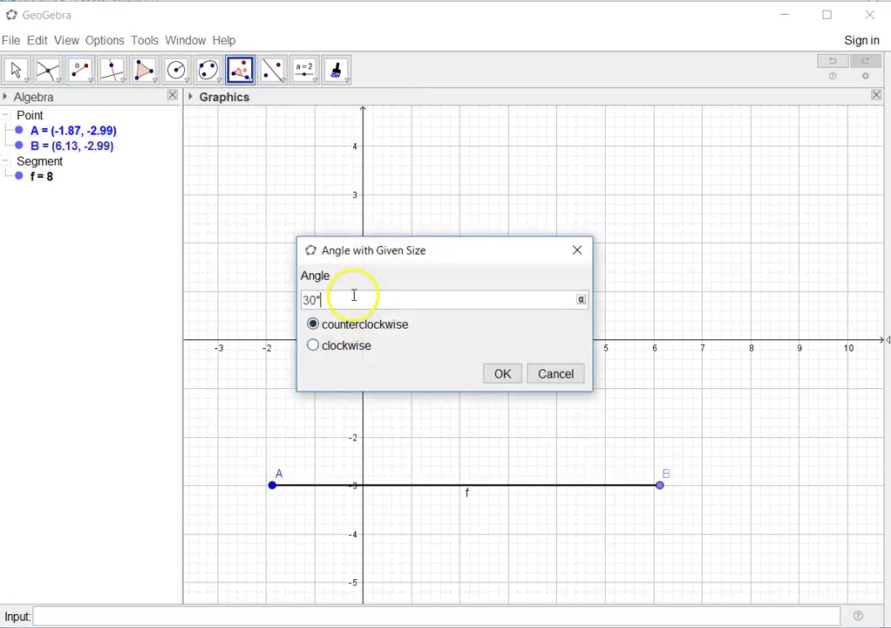
drag(354, 296, 264, 296)
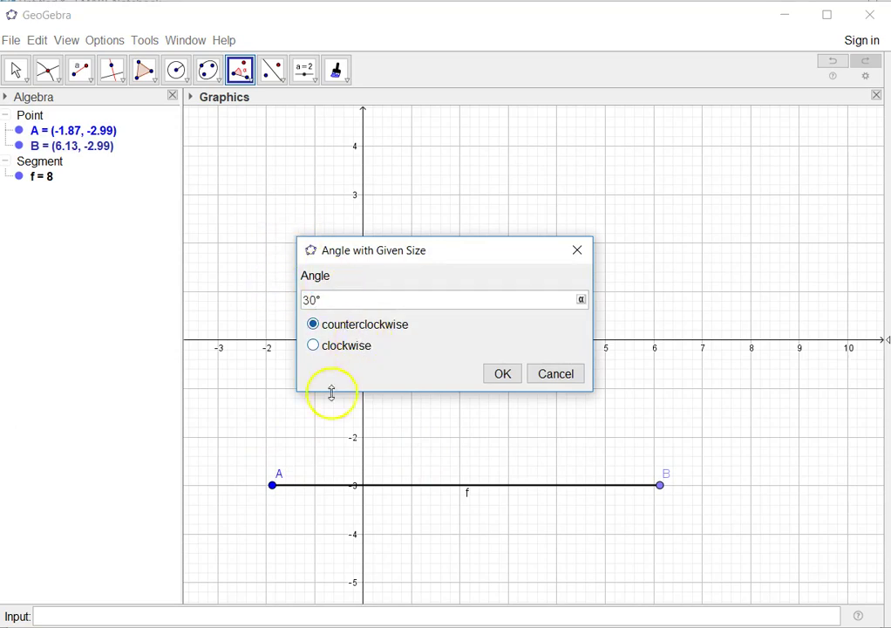
click(505, 373)
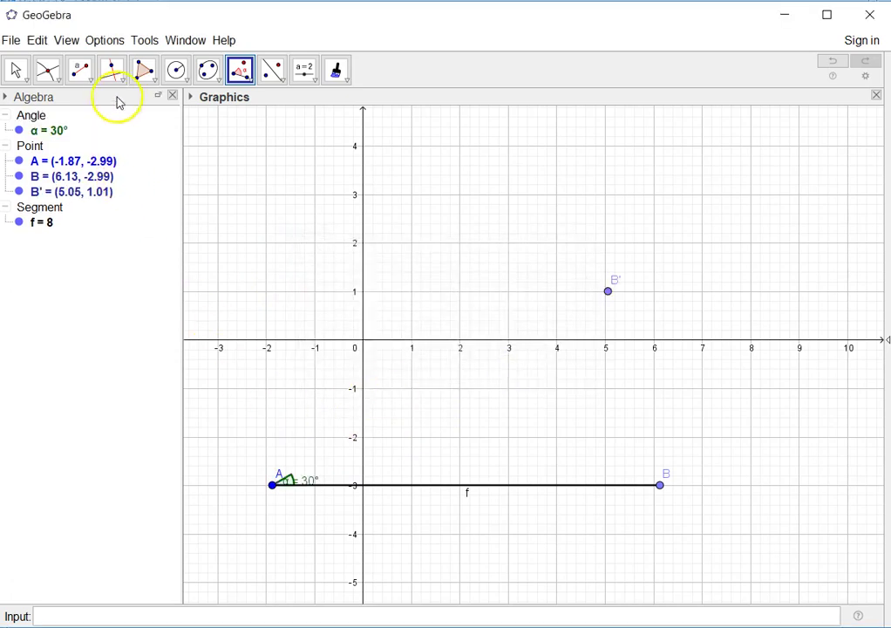
- Draw line g through points A and B'
click(82, 74)
drag(82, 74, 103, 118)
click(273, 485)
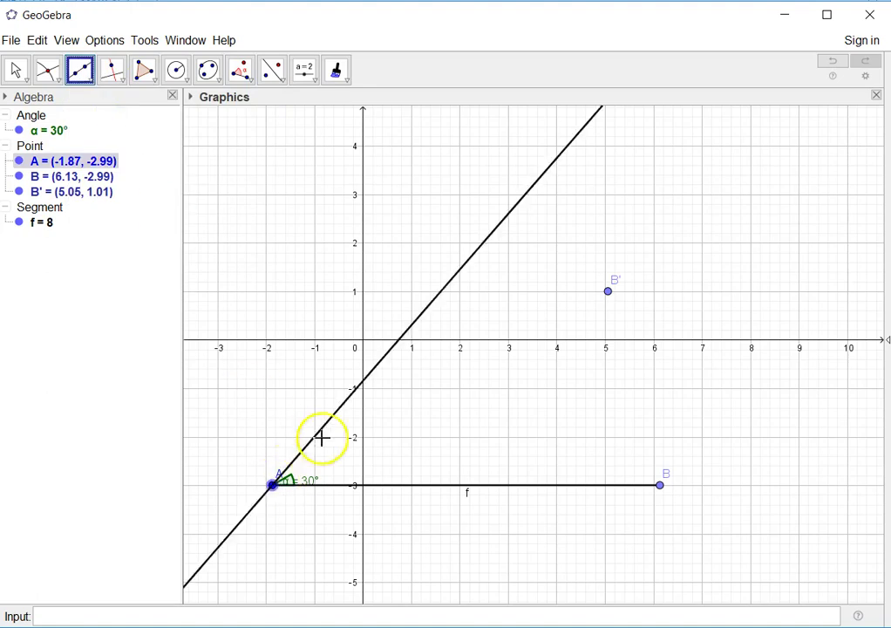
click(608, 293)
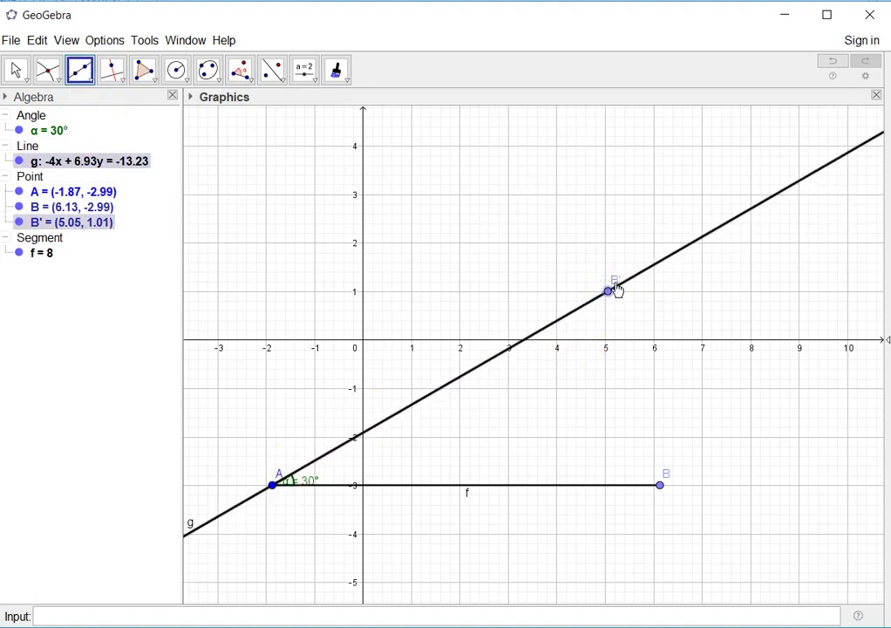
click(626, 273)
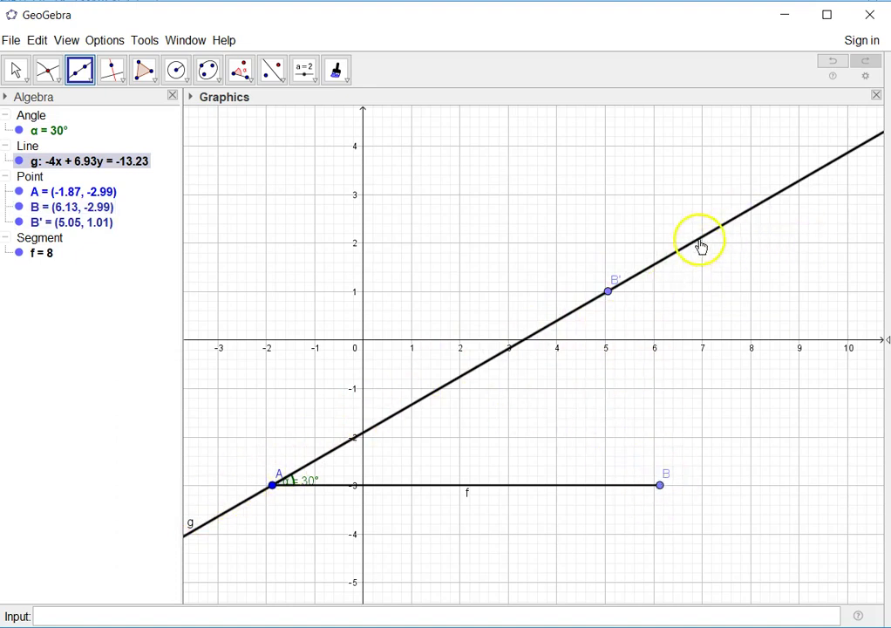
- Colour line g light yellow in its Object Properties
right_click(700, 246)
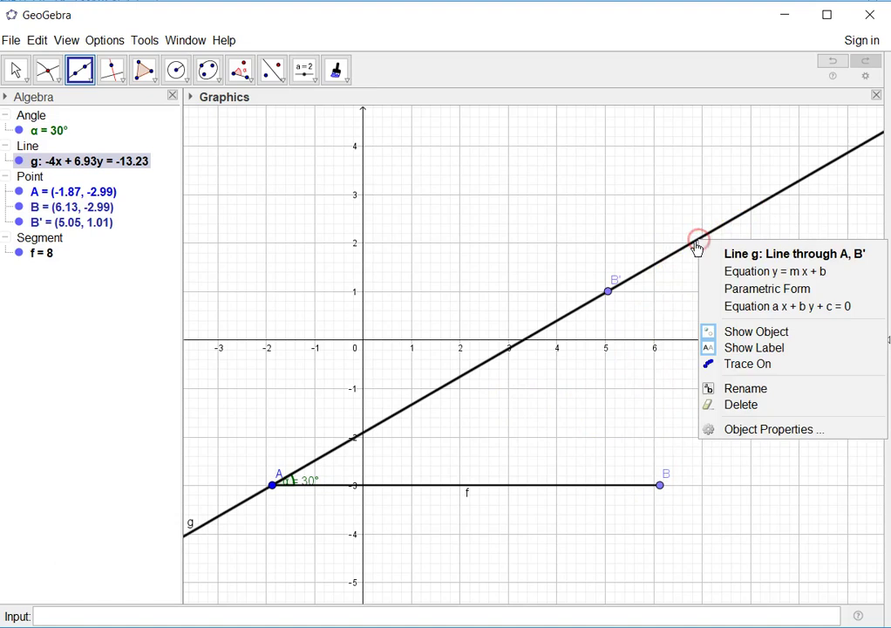
click(761, 430)
click(376, 233)
click(678, 130)
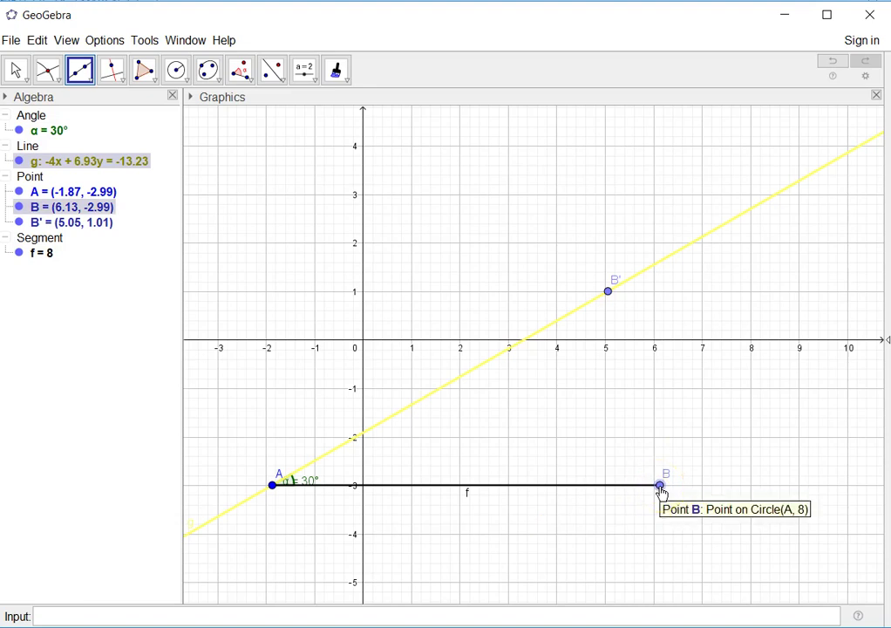
- Draw circle c with radius 5 centred at point B
click(180, 76)
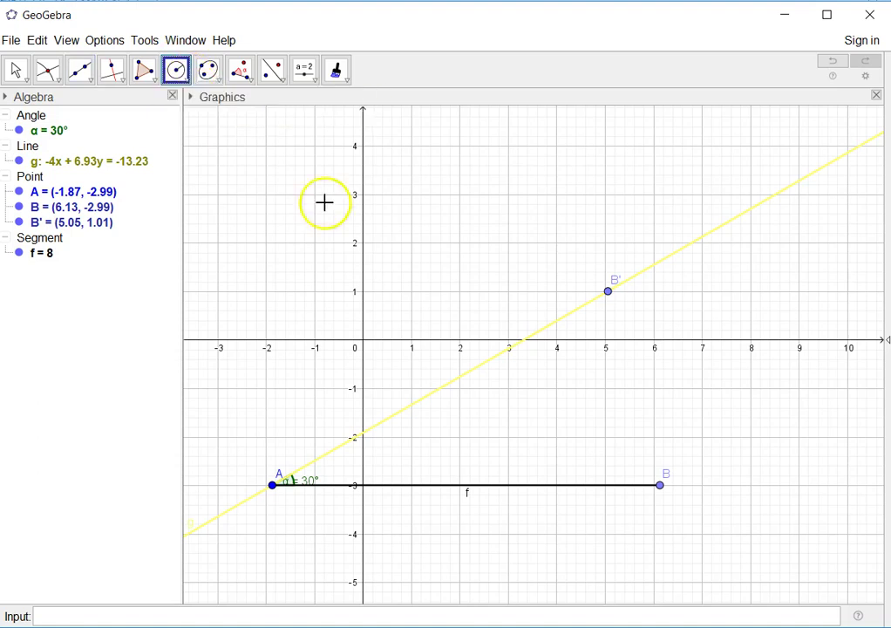
click(660, 484)
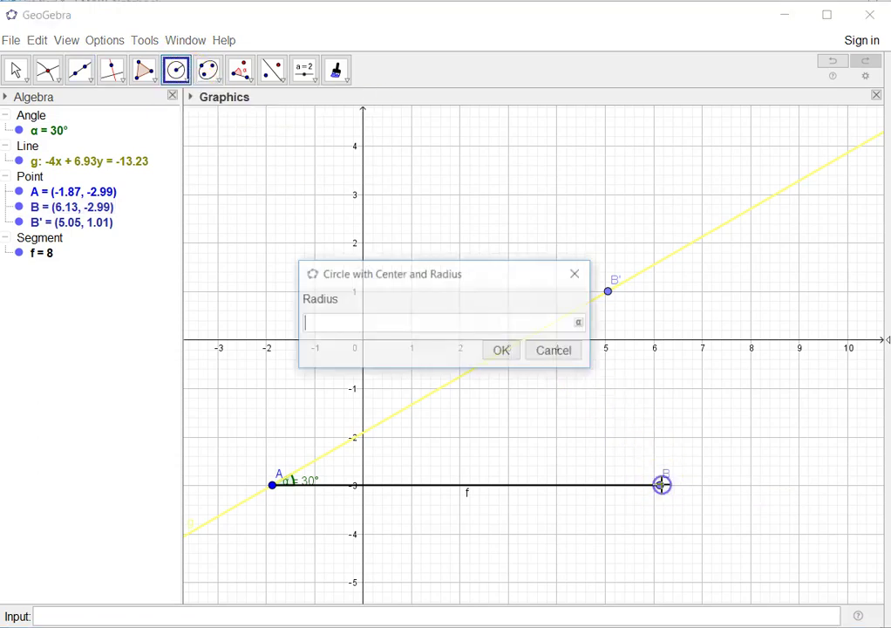
click(502, 352)
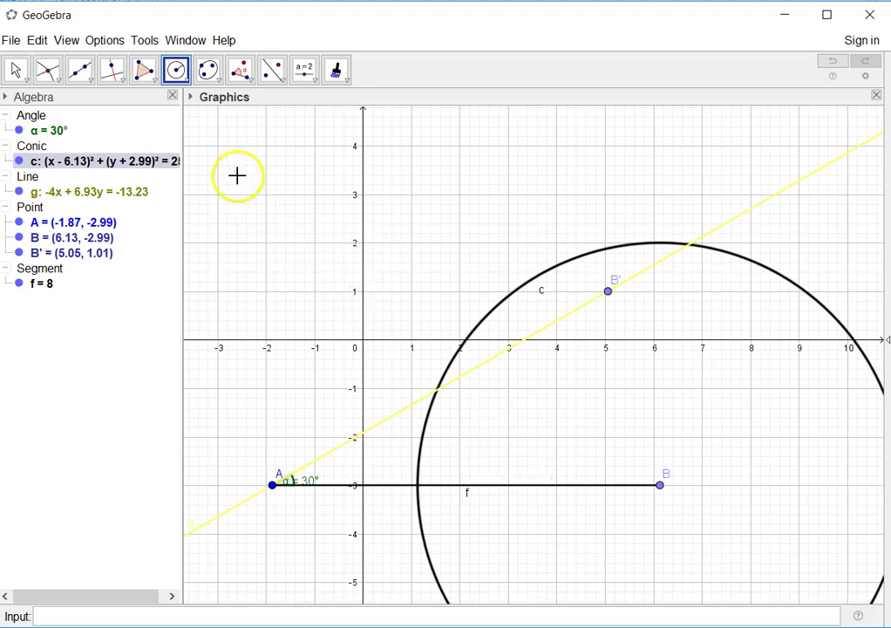
- Mark intersection points C (lower) and D (upper) of line g and circle c
click(58, 81)
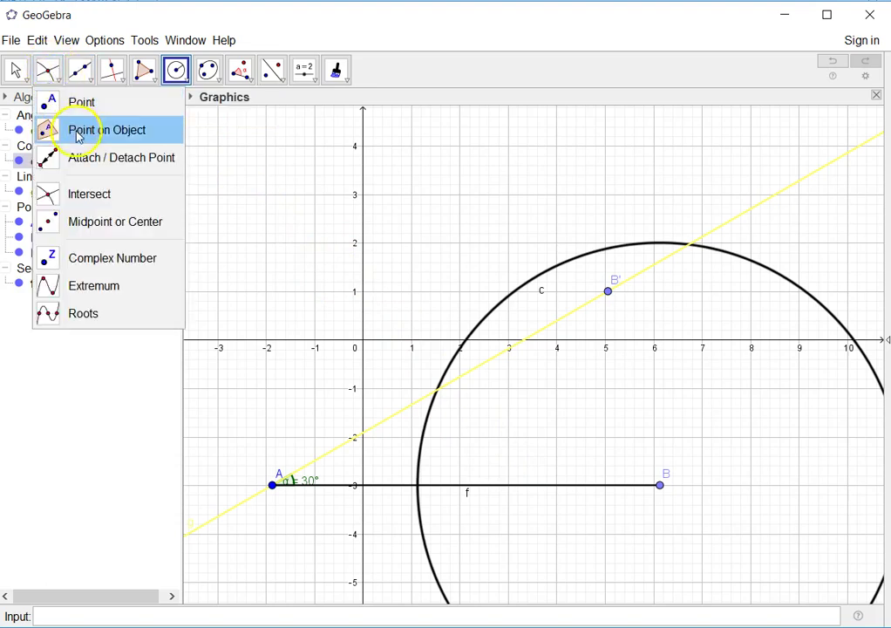
click(82, 194)
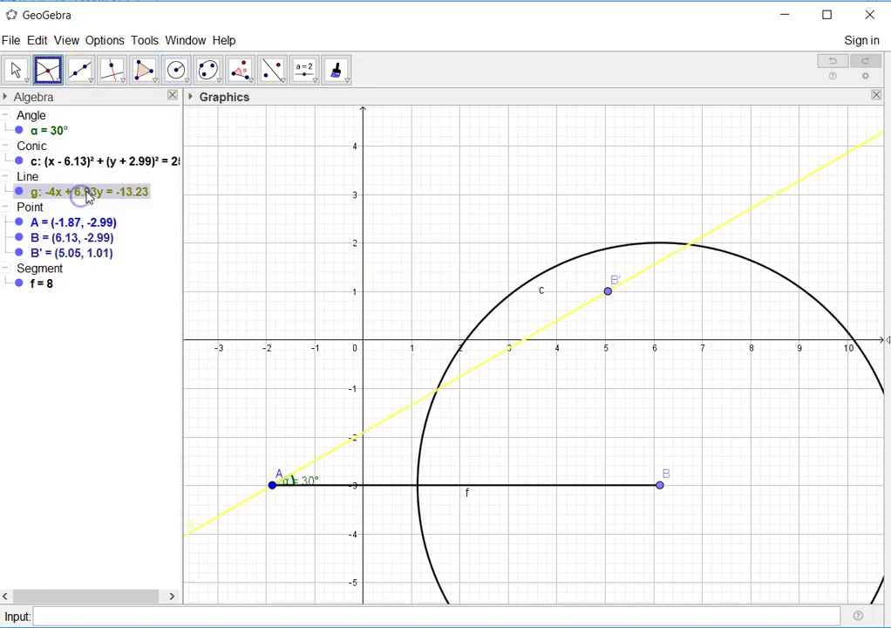
click(437, 392)
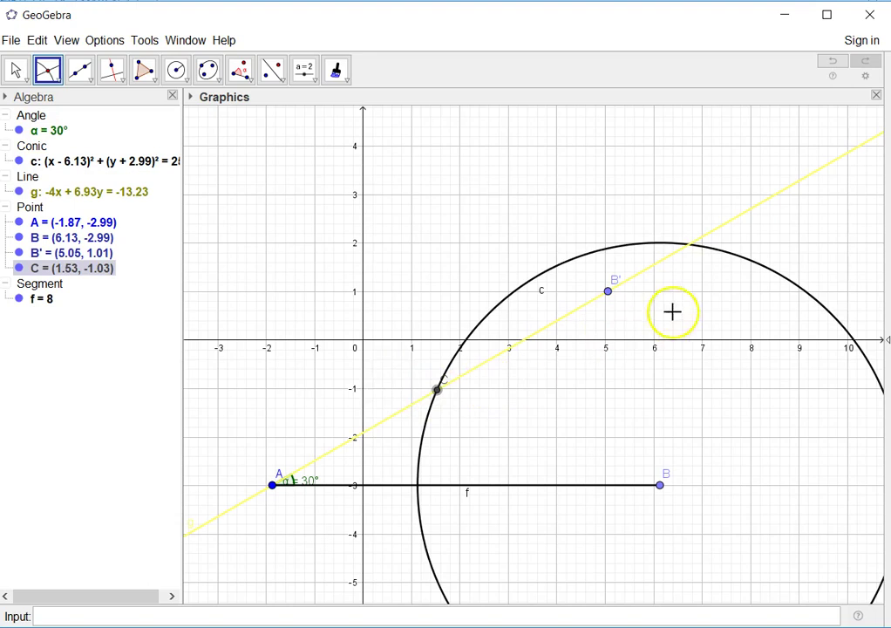
click(690, 245)
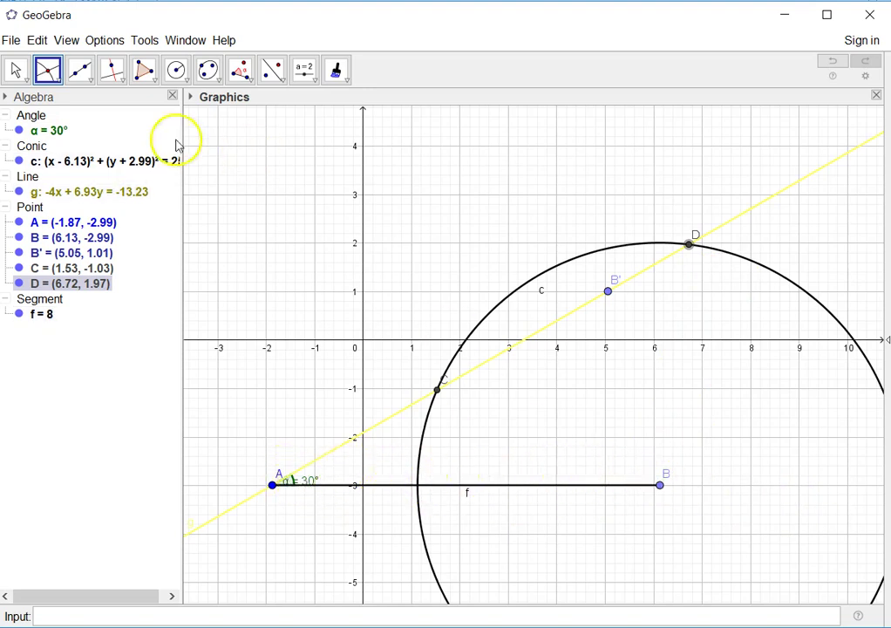
- Draw segments BC and BD, each of length 5
click(78, 78)
click(103, 131)
drag(659, 485, 438, 389)
click(660, 485)
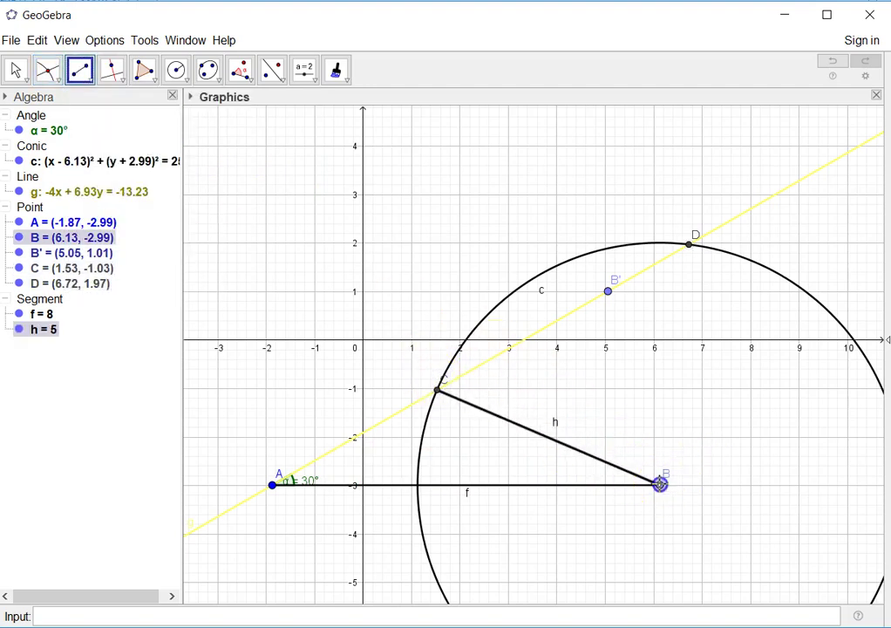
click(689, 245)
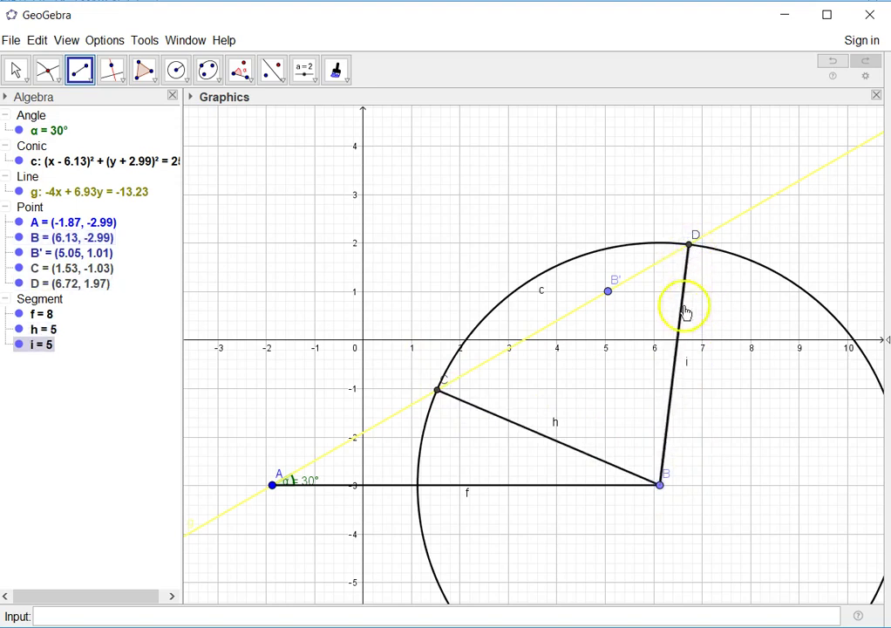
click(336, 70)
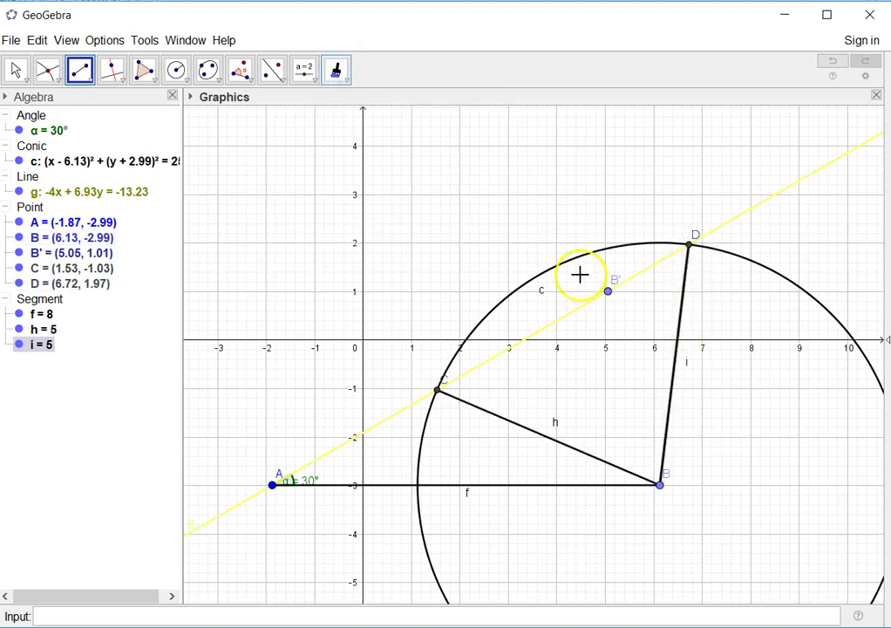
click(336, 69)
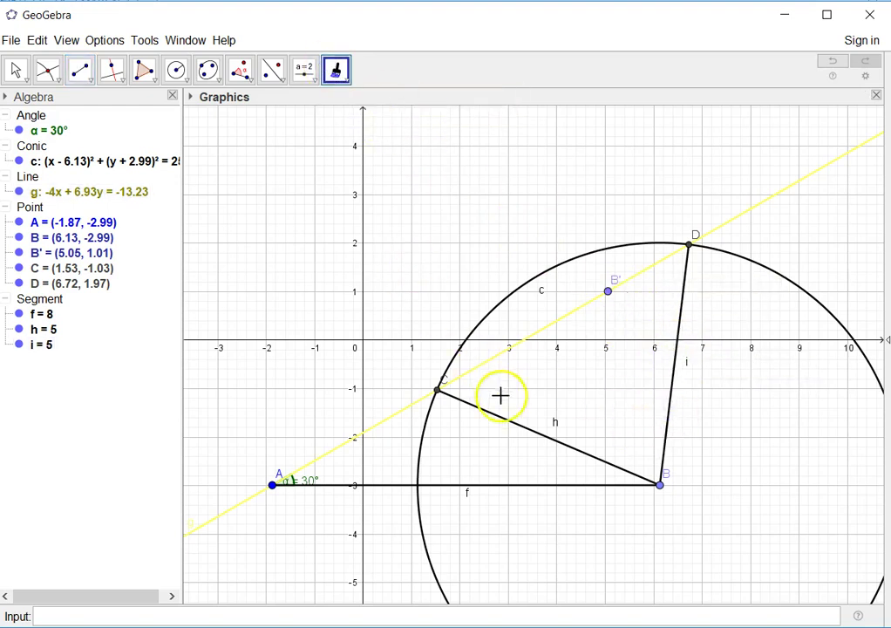
- Set segment i's label to show its value instead of its name
right_click(686, 301)
click(730, 429)
click(316, 181)
click(422, 316)
click(422, 369)
click(677, 133)
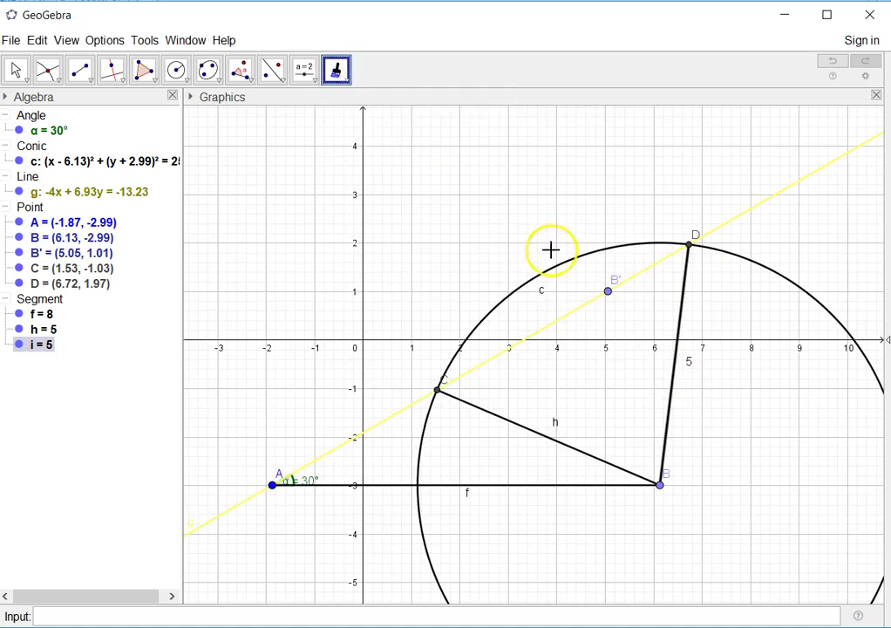
- Copy segment i's value-label style onto segments h and f, showing 5 and 8
click(677, 362)
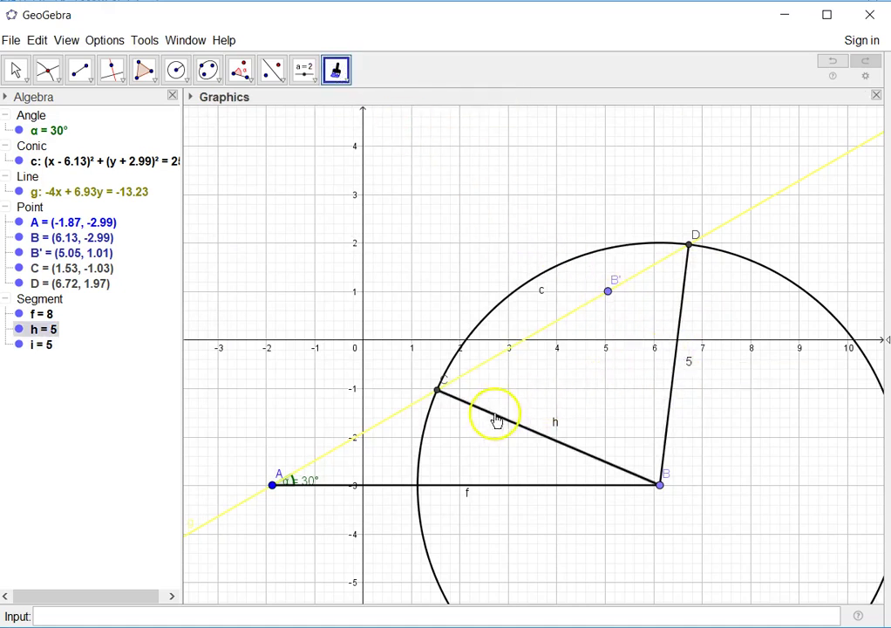
click(498, 418)
click(478, 407)
click(484, 471)
click(486, 490)
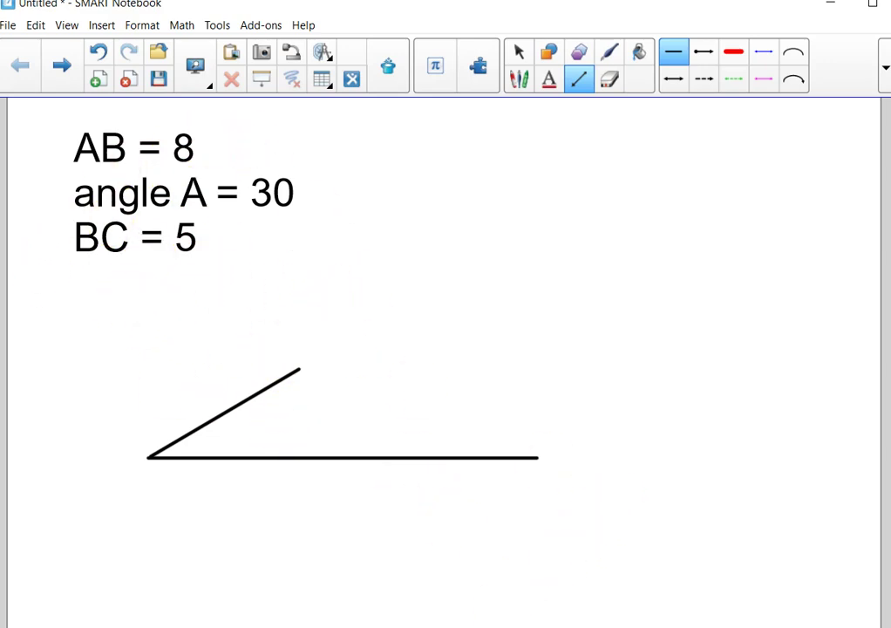
- Switch back to the GeoGebra window showing both triangles labelled 8, 5, 5 and 30°
key(alt+Tab)
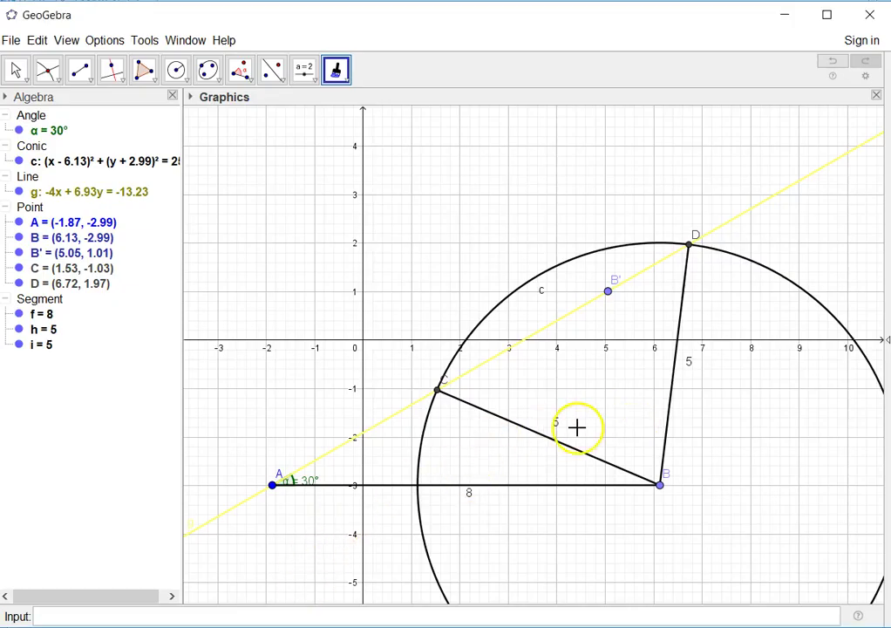